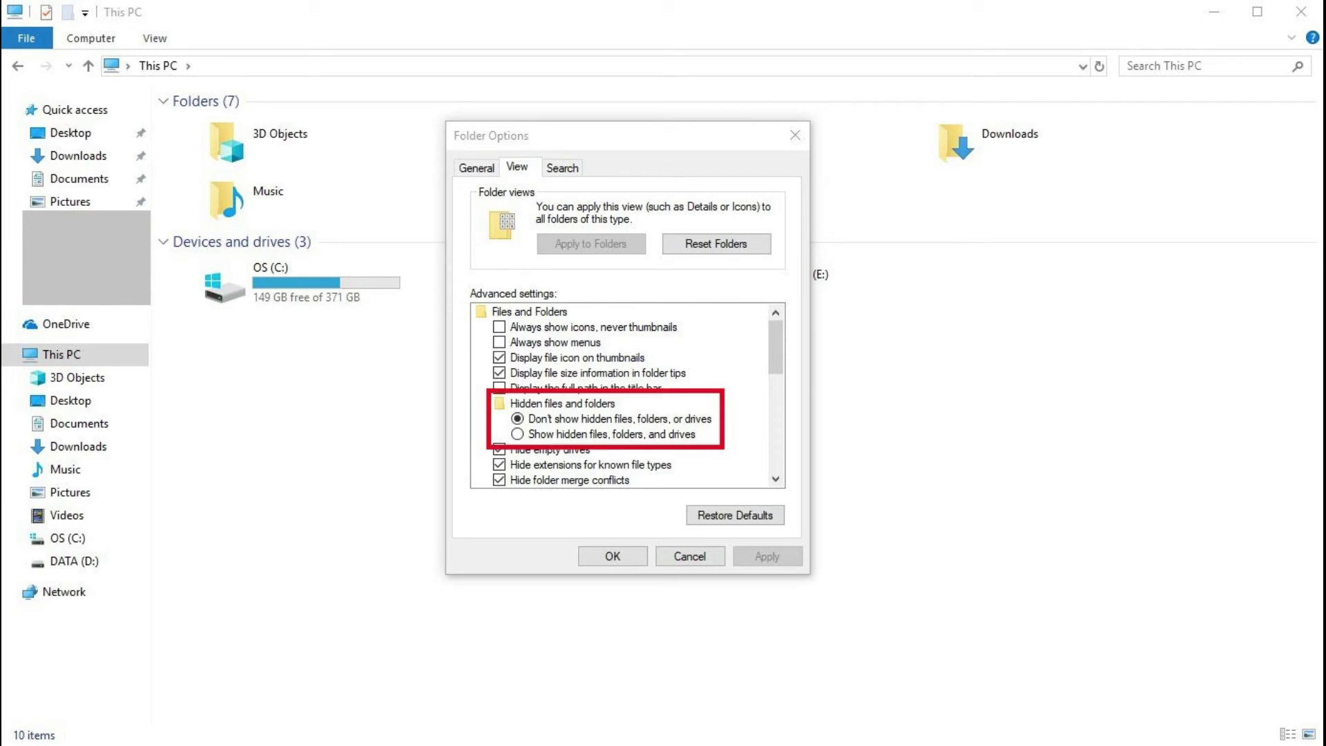
- Select 'Show hidden files, folders, and drives' on the Folder Options View tab
{"action": "left_click", "coordinate": [518, 434]}
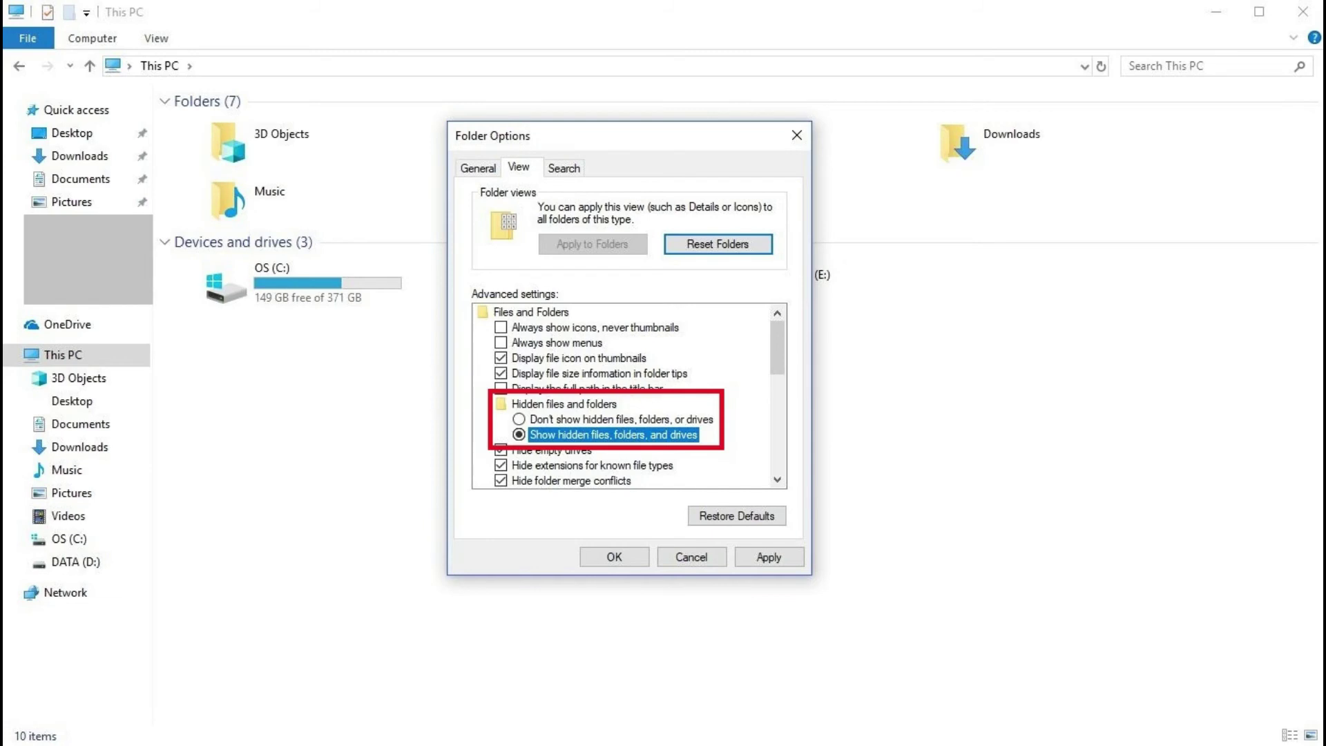